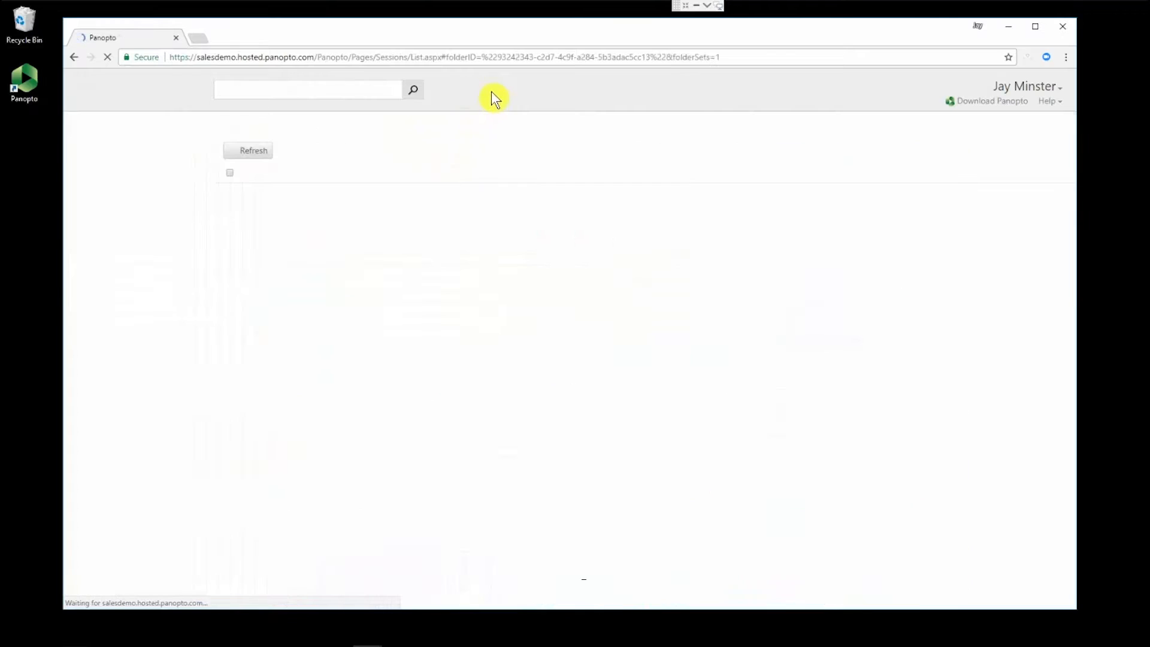
# Try opening the Panopto recorder from the site's new-session option and from the desktop shortcut, minimizing it and closing the new-session dialog
pyautogui.click(482, 94)
pyautogui.click(512, 116)
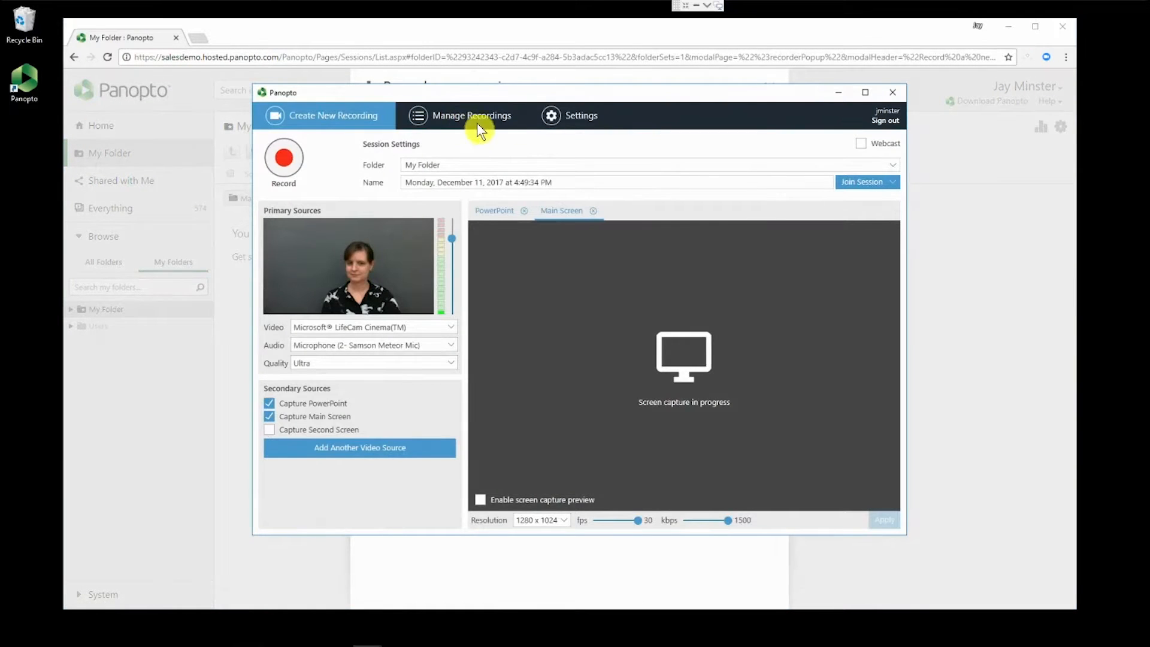
pyautogui.click(838, 93)
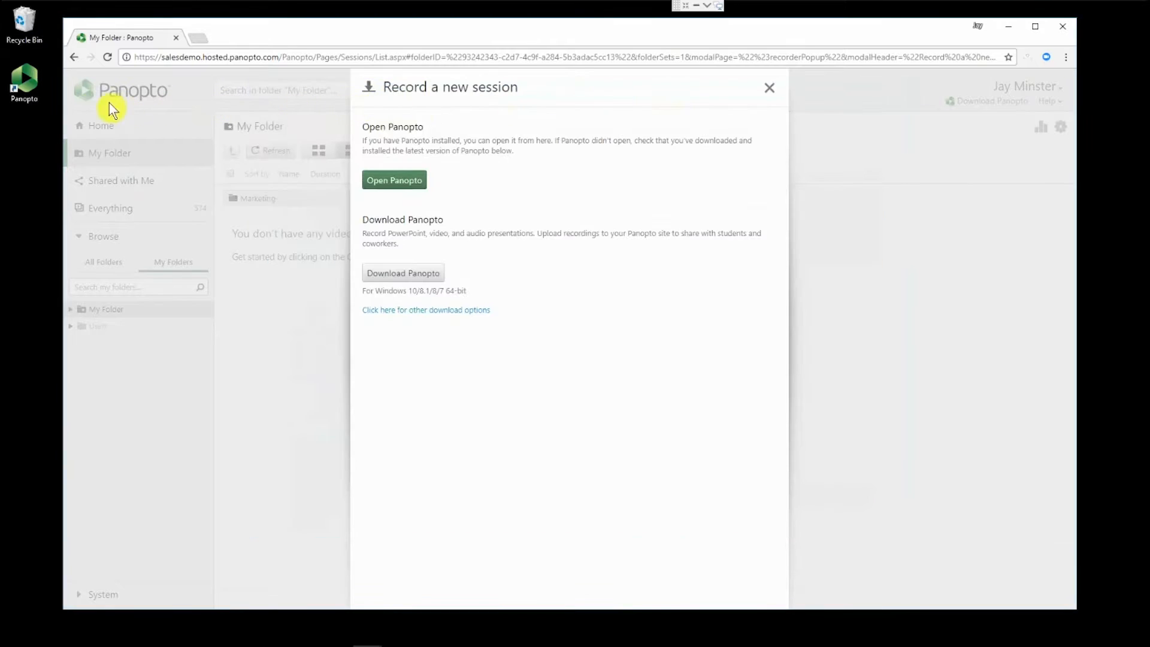
pyautogui.doubleClick(28, 78)
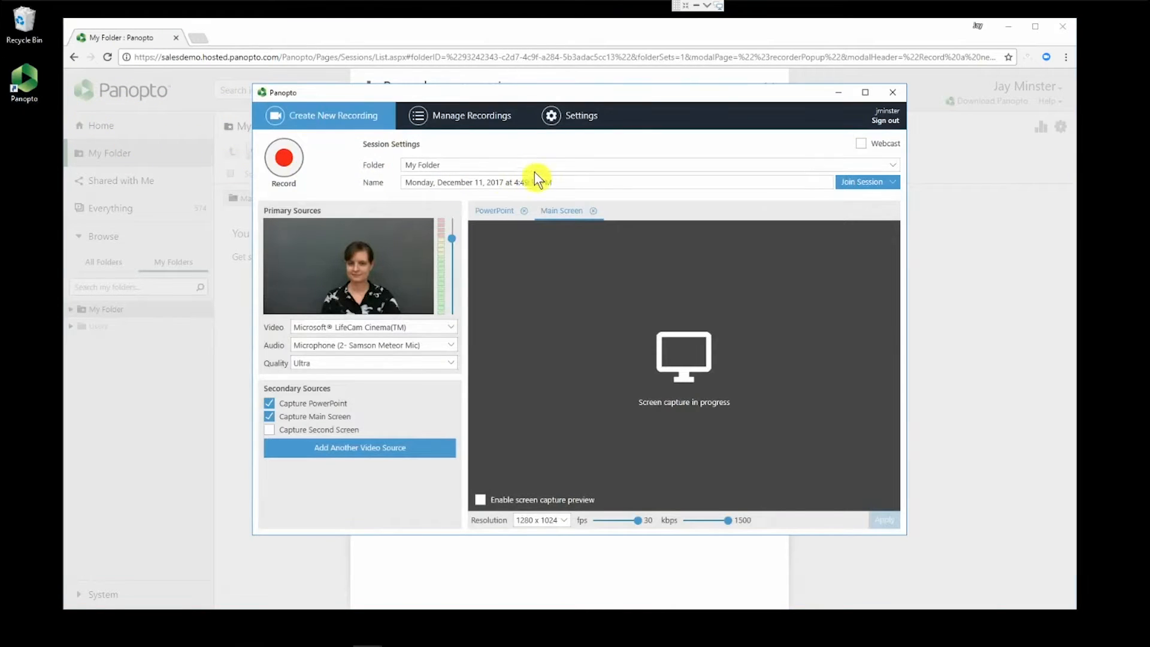
pyautogui.click(838, 96)
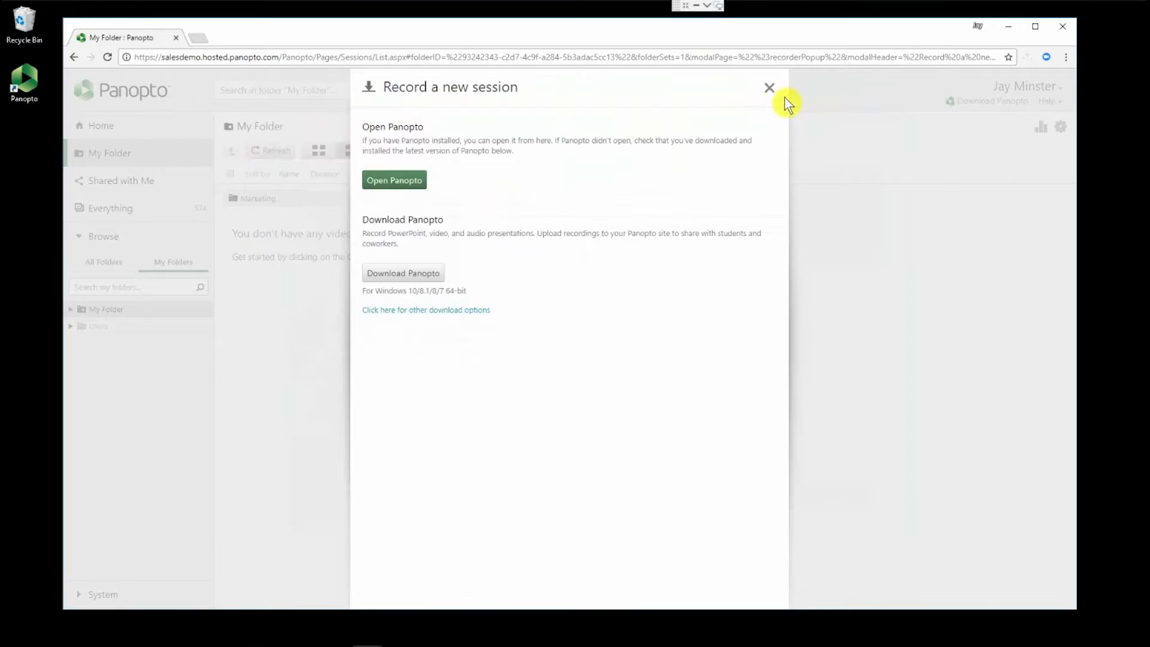
pyautogui.click(774, 94)
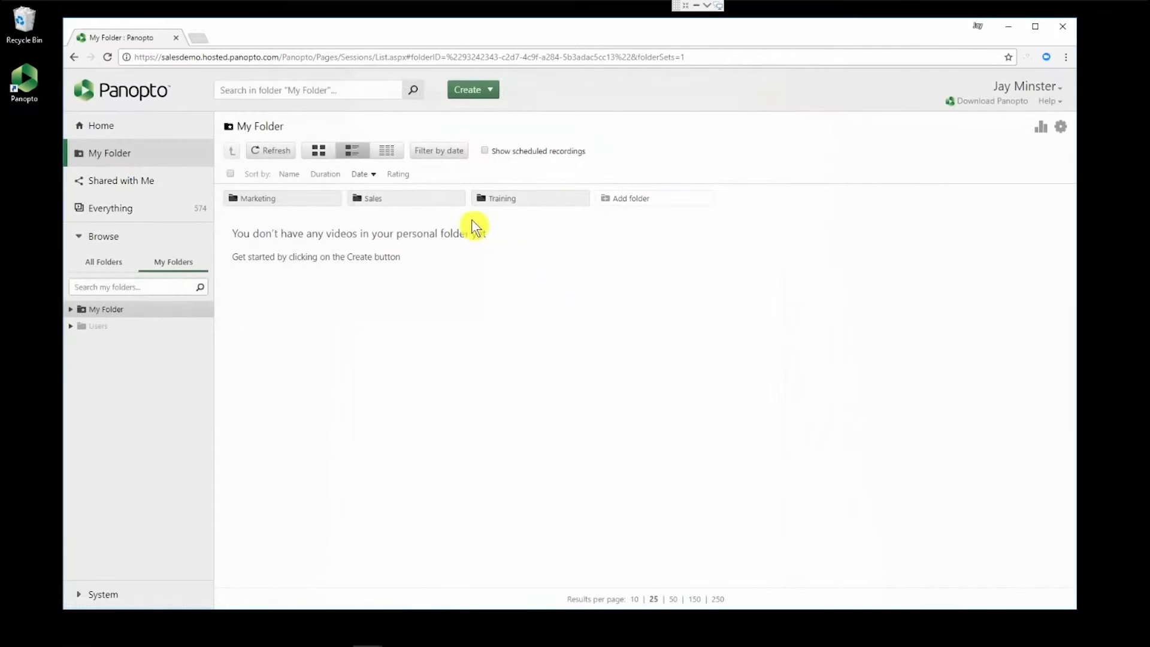
# Open the Training folder on the site and launch the recorder for a new session in that folder
pyautogui.click(508, 201)
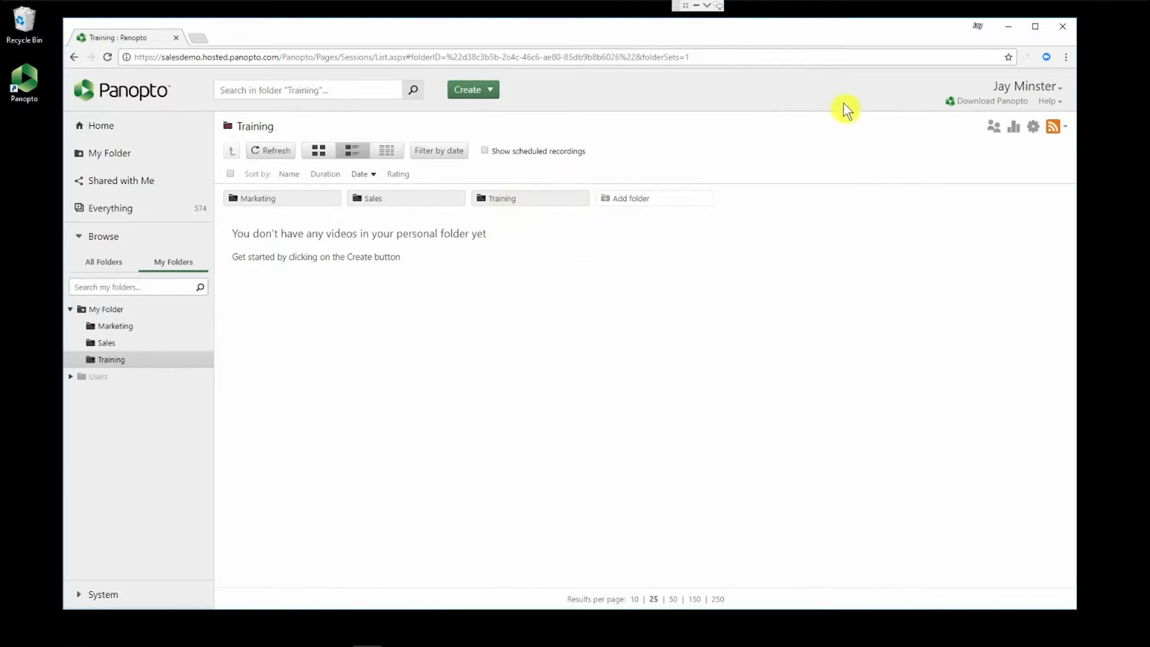
pyautogui.click(1002, 87)
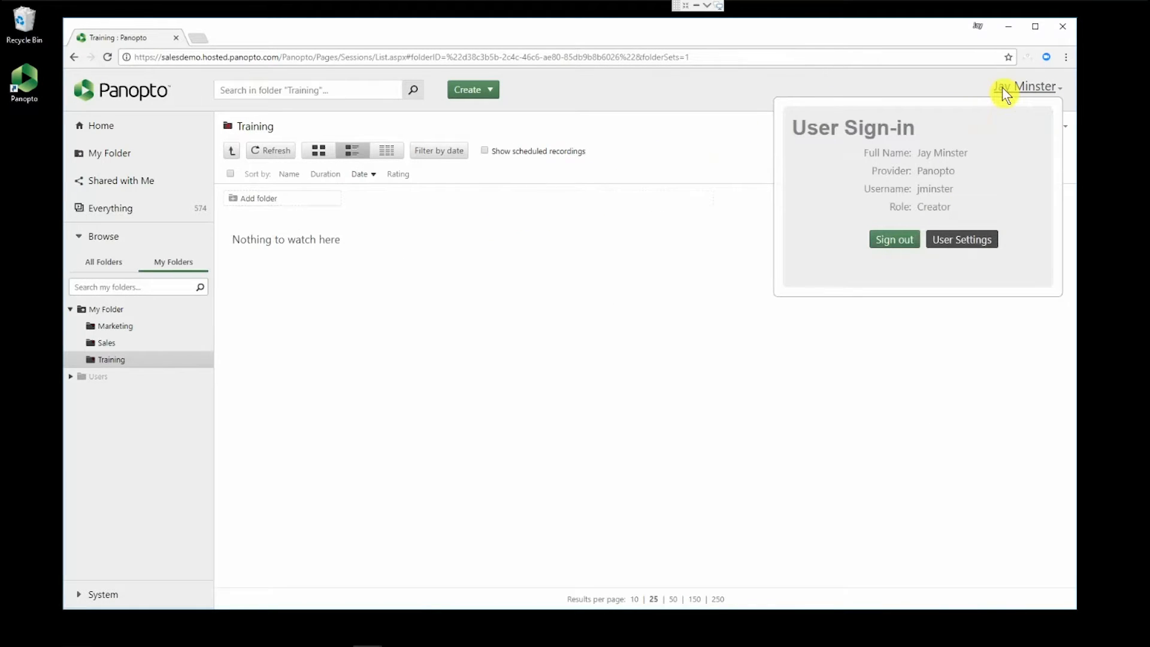
pyautogui.doubleClick(264, 125)
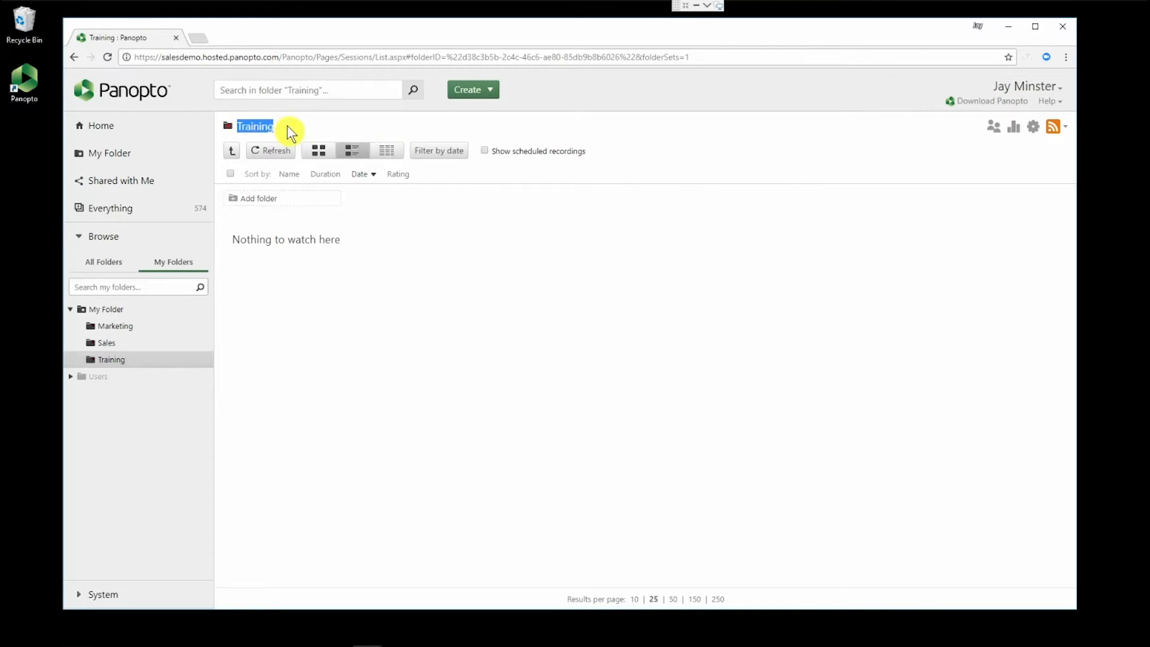
pyautogui.click(287, 126)
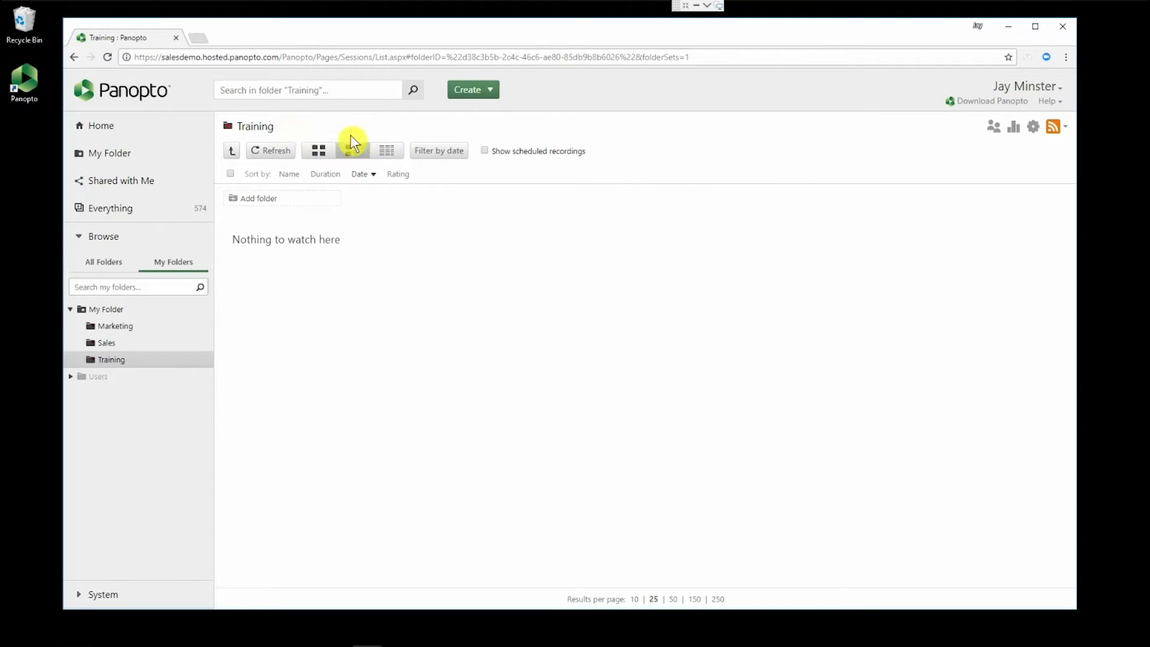
pyautogui.click(490, 90)
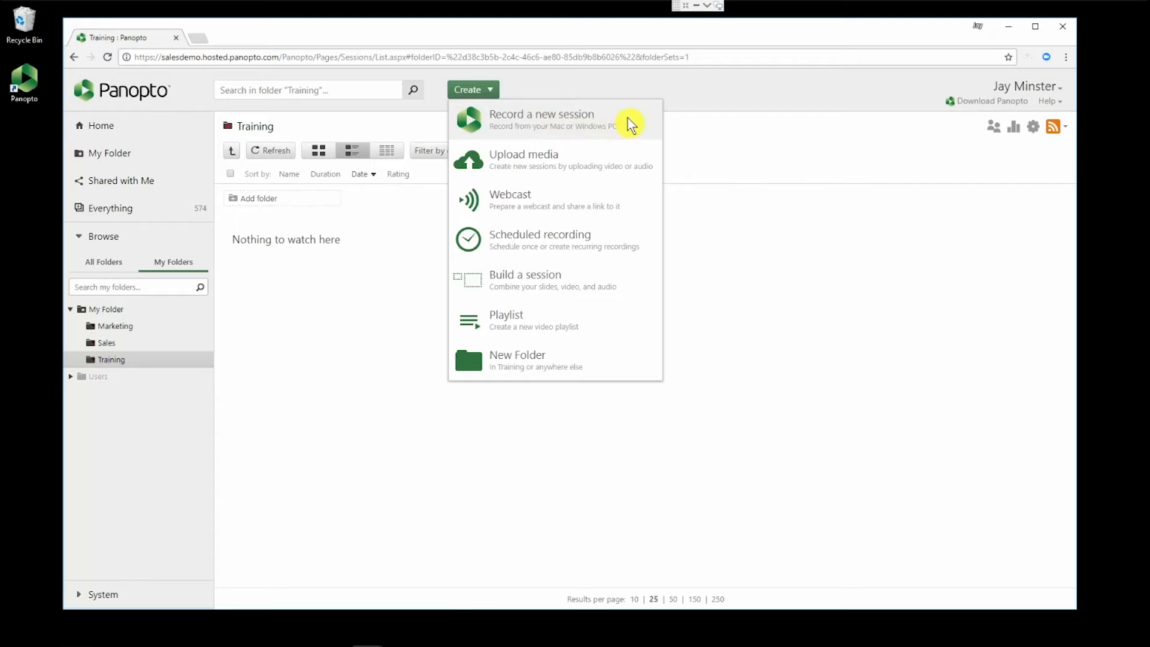
pyautogui.click(628, 118)
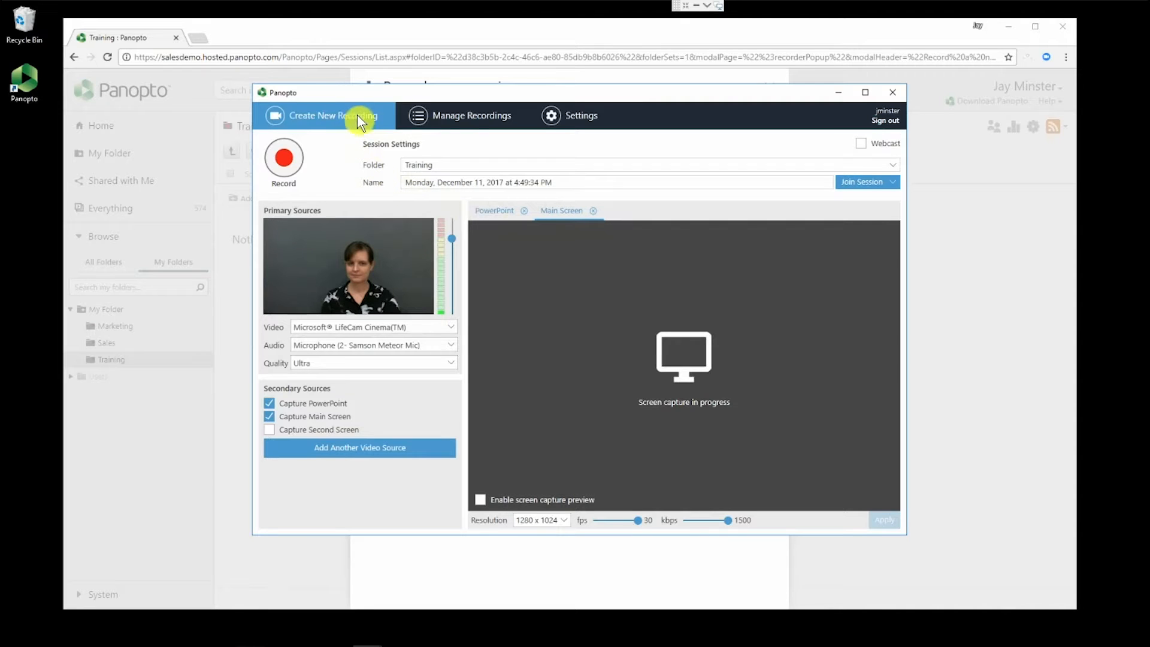
# Review the recordings stored on this computer and the recorder's basic settings, and return to the new-recording view
pyautogui.click(467, 124)
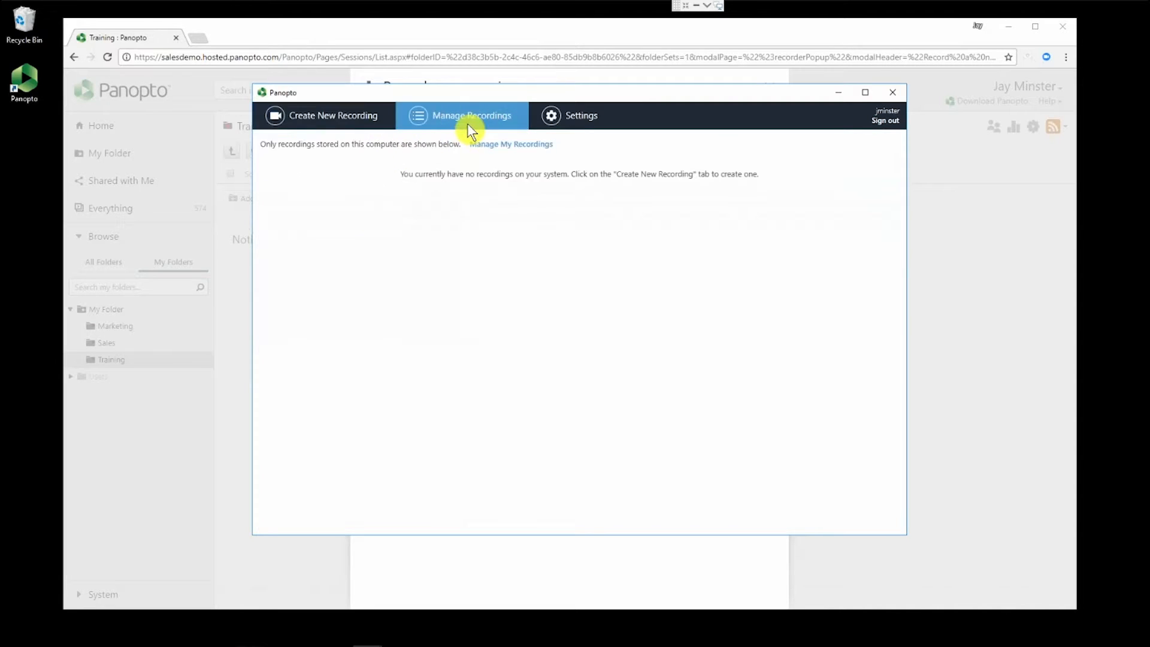
pyautogui.click(585, 124)
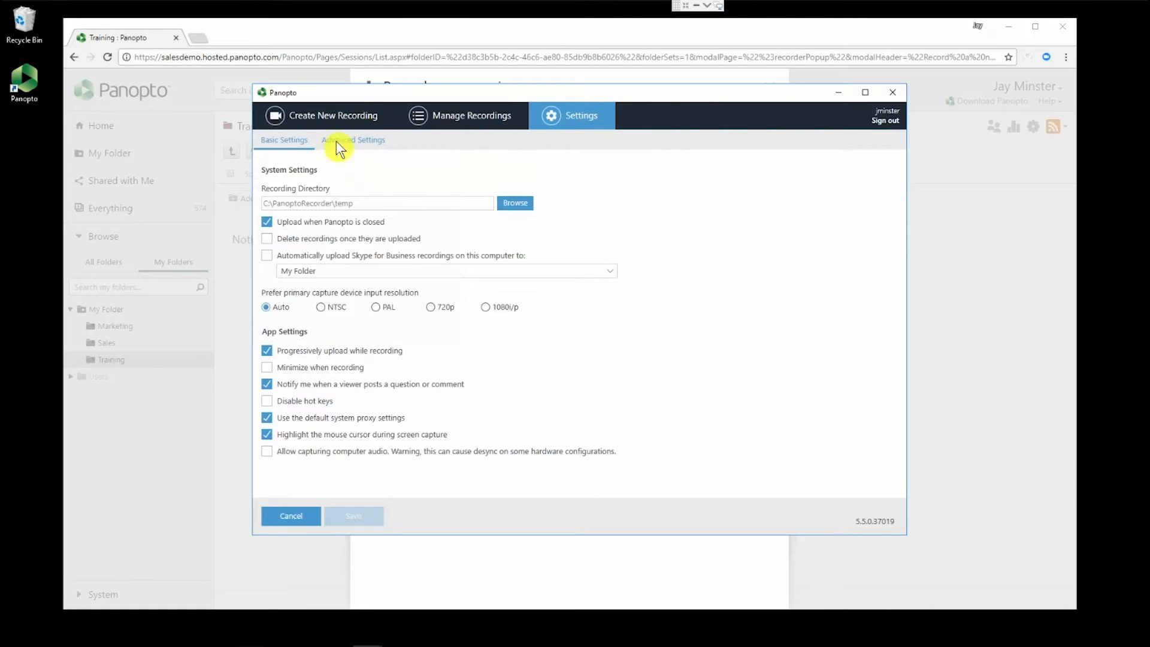
pyautogui.click(339, 120)
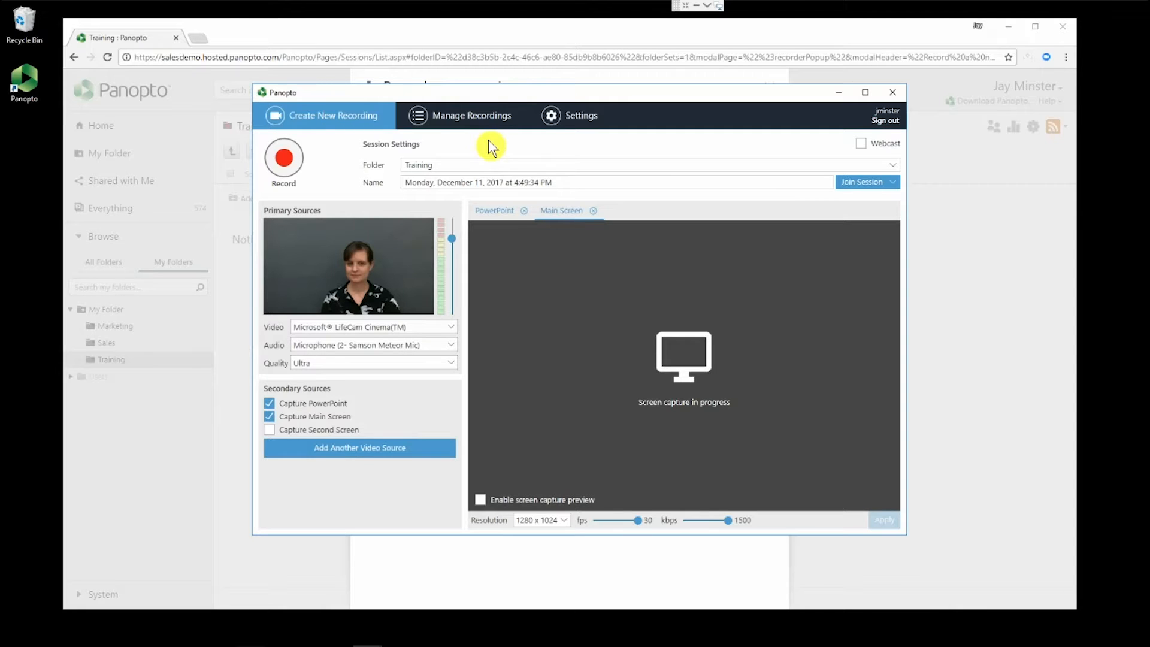
# Choose Training as the session's destination folder and name the session "Demo Recording"
pyautogui.click(893, 166)
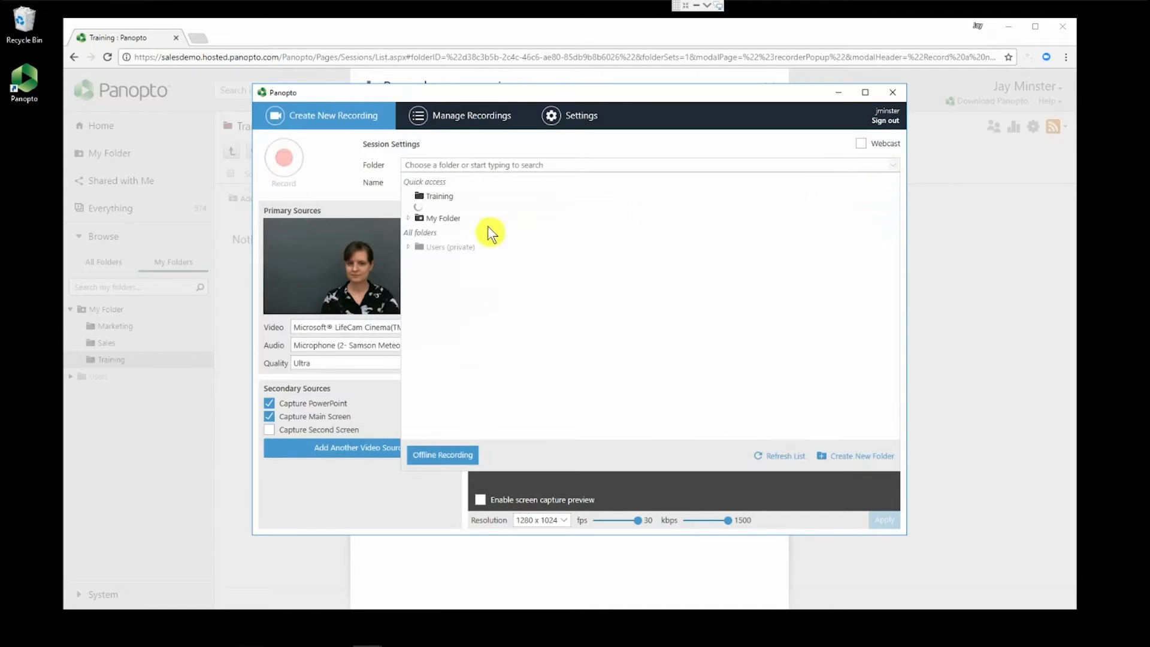
pyautogui.click(408, 218)
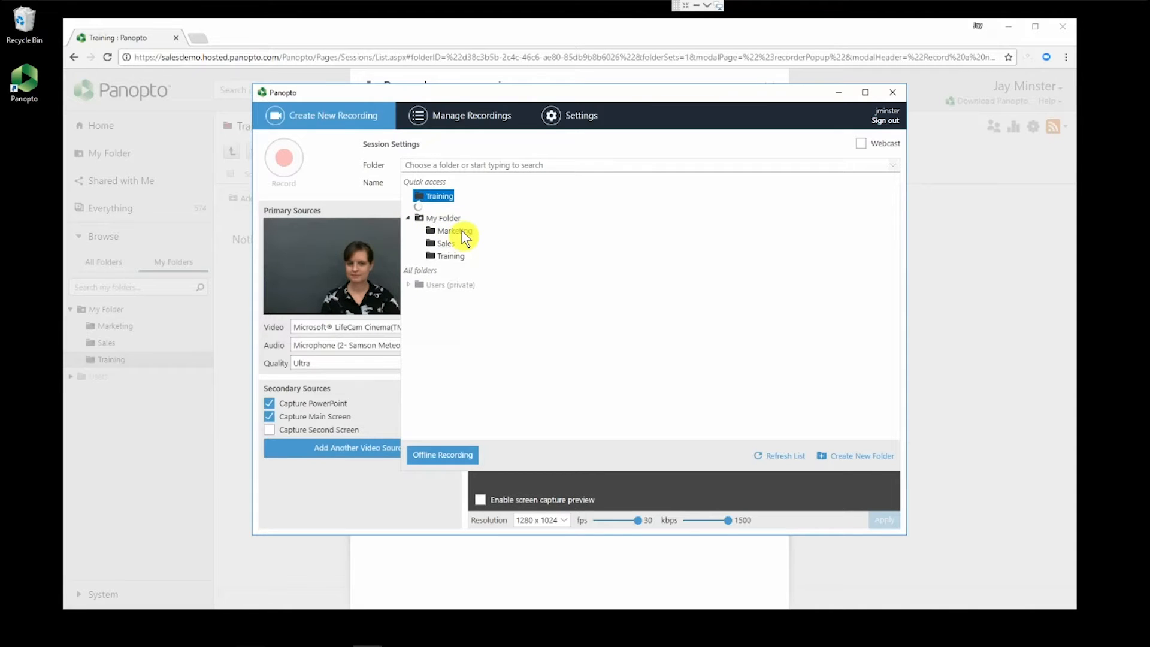
pyautogui.click(448, 196)
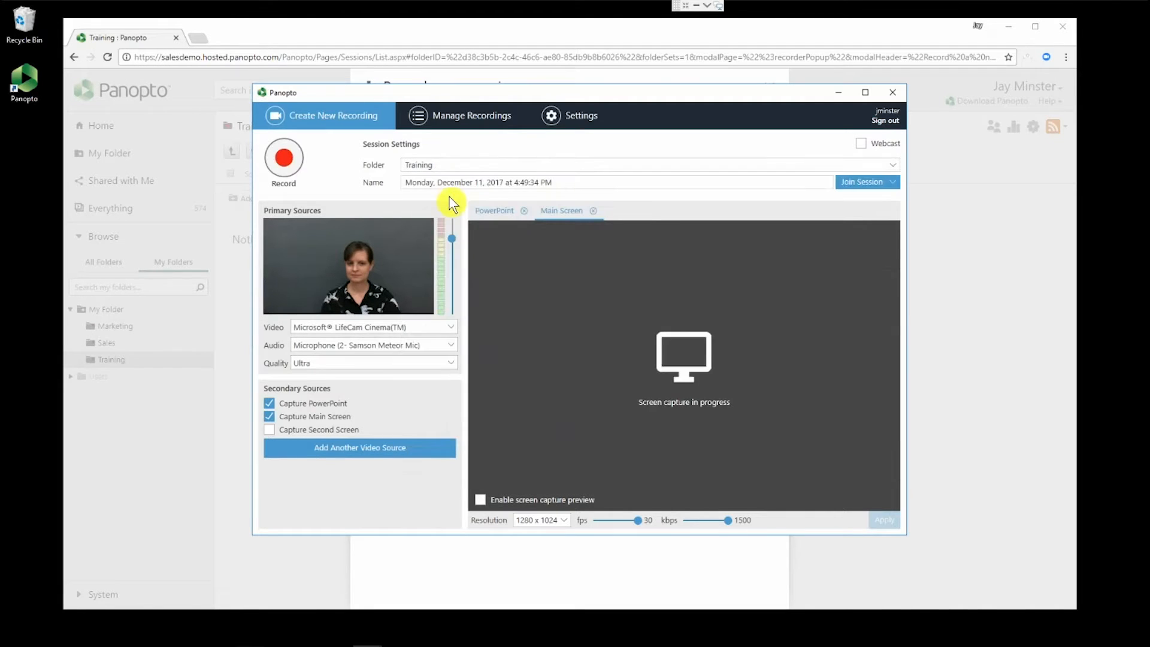
pyautogui.click(459, 167)
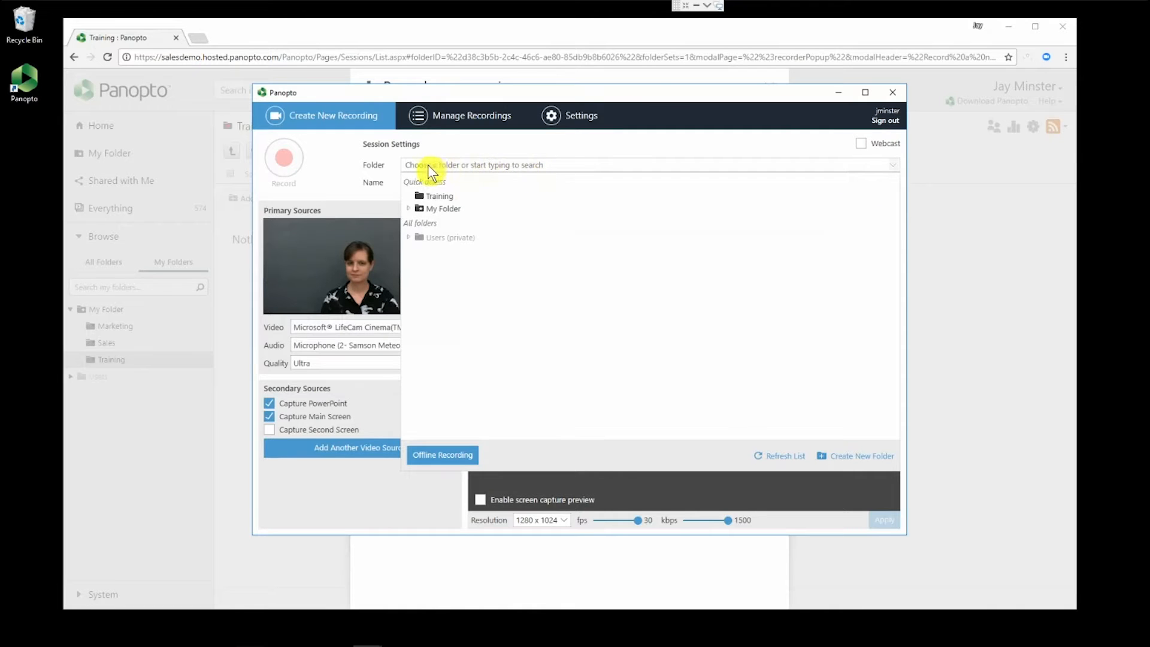
pyautogui.click(580, 143)
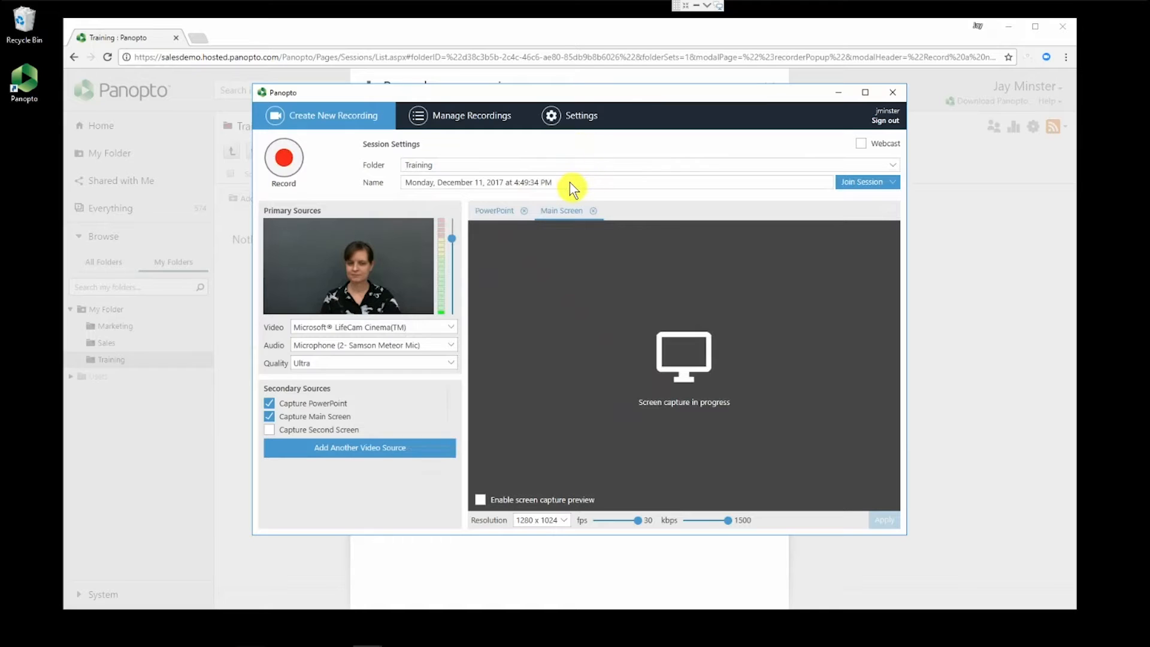
pyautogui.moveTo(567, 182); pyautogui.dragTo(396, 184)
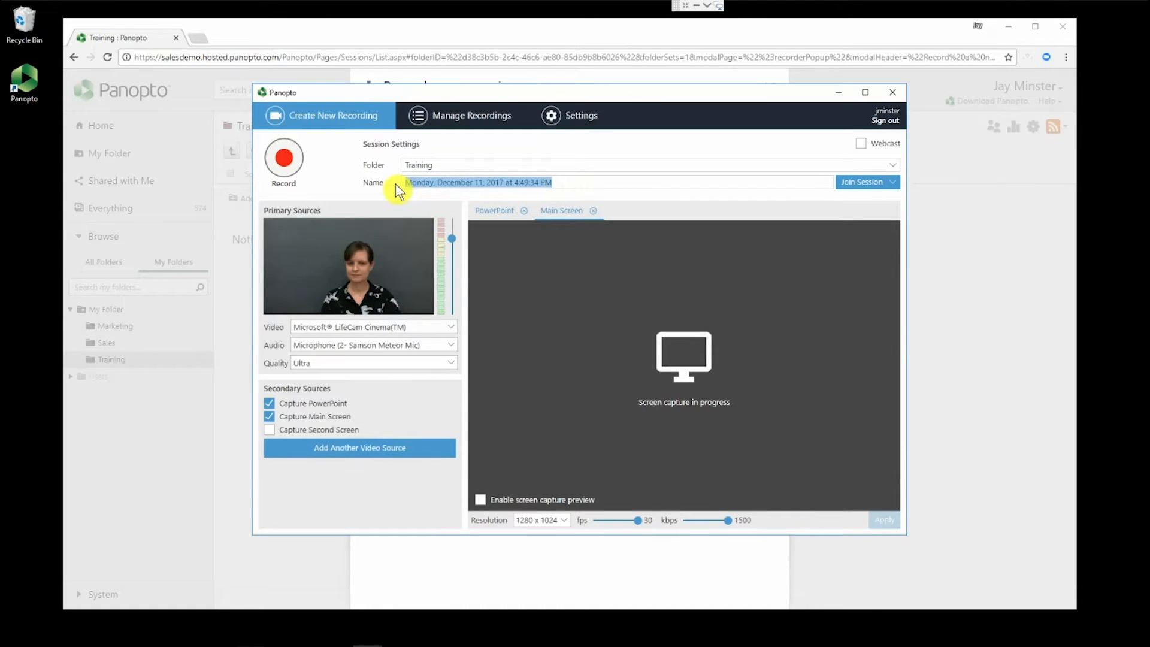
pyautogui.write('Demo Recording')
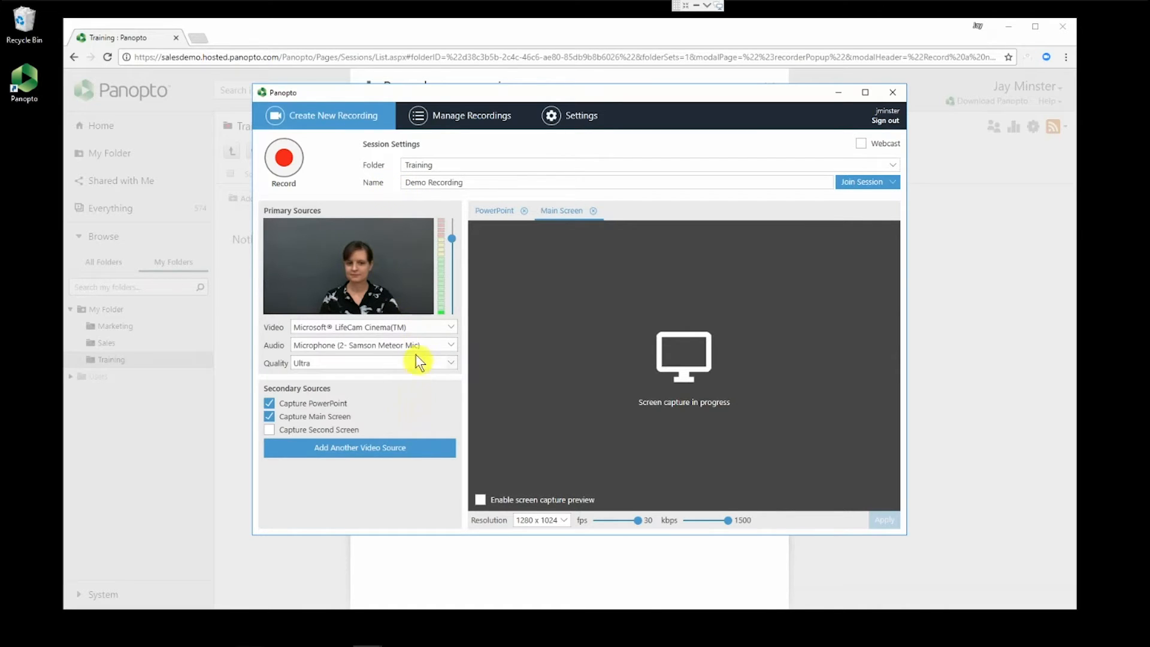
# Examine the available video, audio and quality options for the primary sources
pyautogui.click(451, 327)
pyautogui.click(451, 327)
pyautogui.click(453, 345)
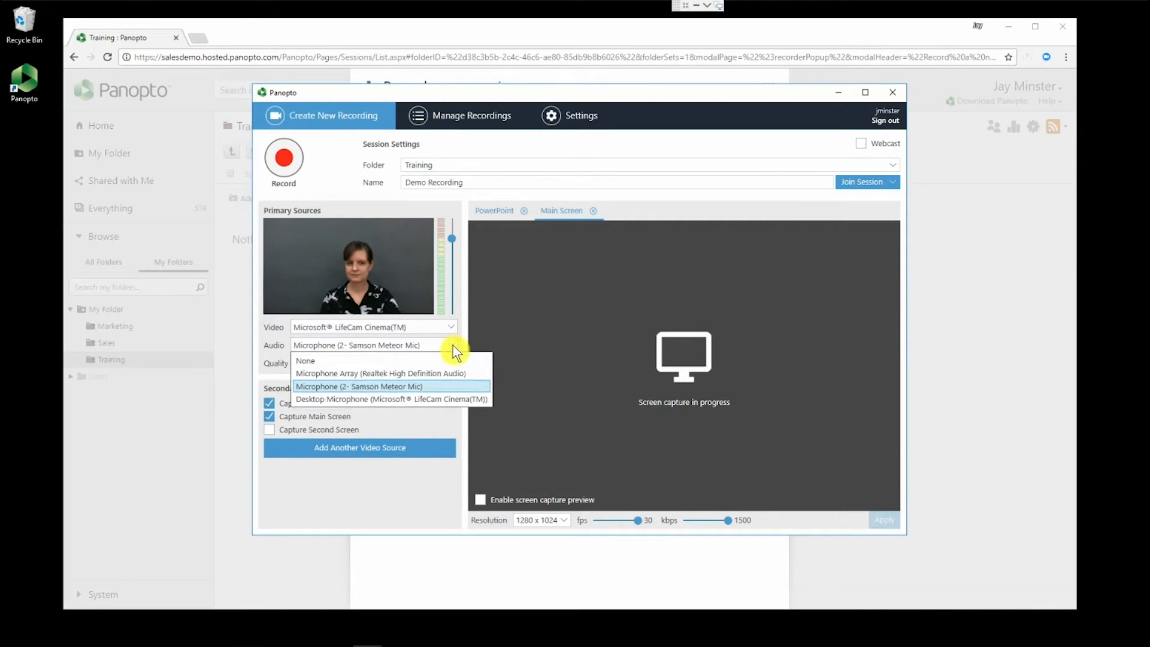
pyautogui.click(453, 346)
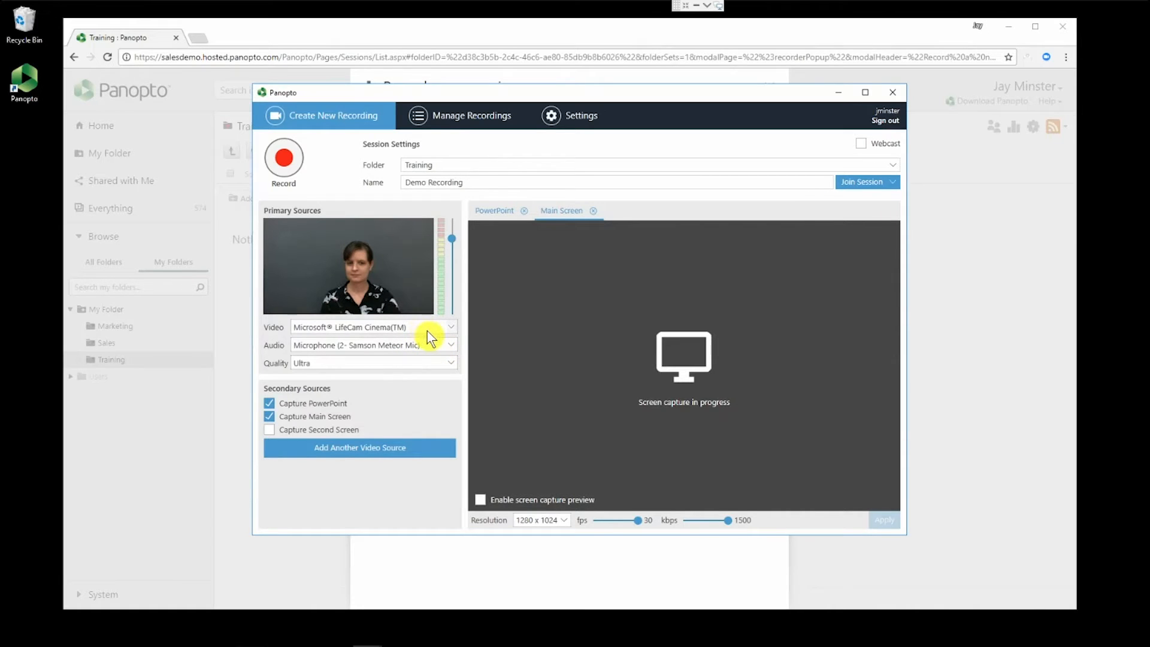
pyautogui.click(451, 364)
pyautogui.click(451, 364)
# Try capturing the second screen instead of the main screen, and restore main-screen capture alongside PowerPoint
pyautogui.click(318, 417)
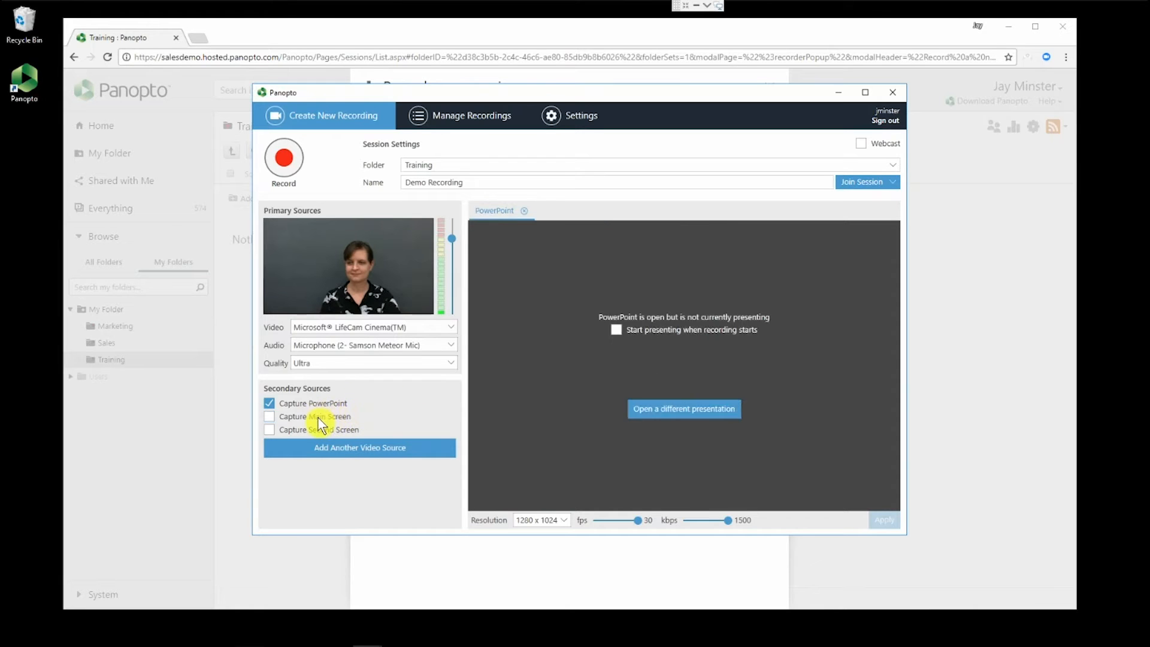
pyautogui.click(318, 417)
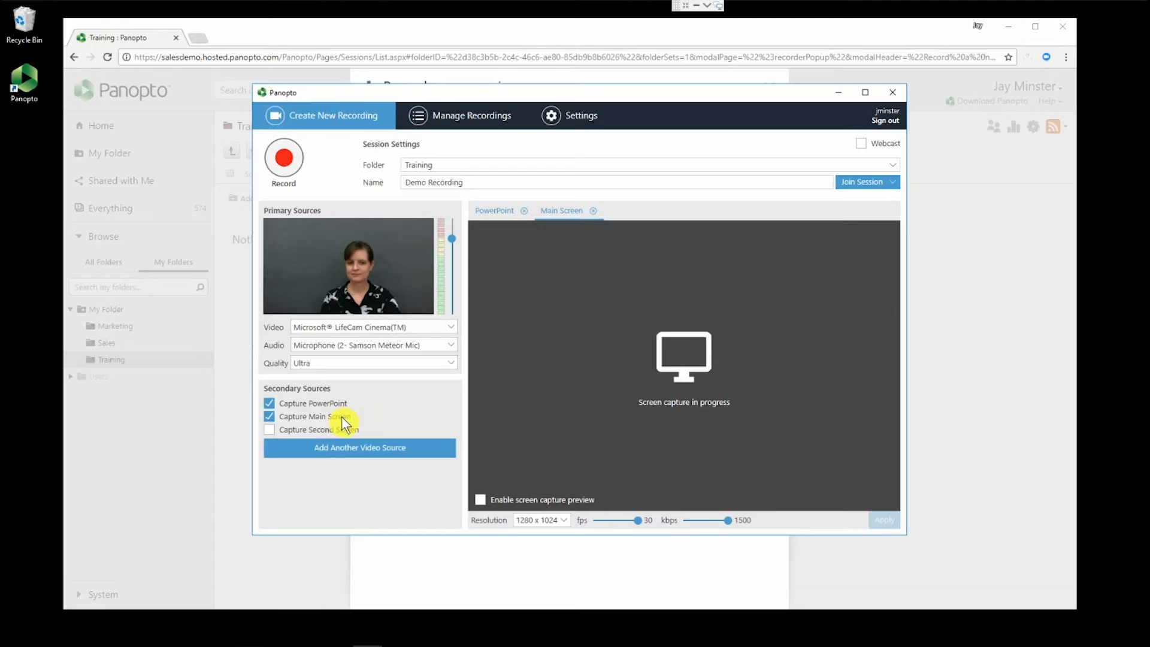
pyautogui.click(354, 430)
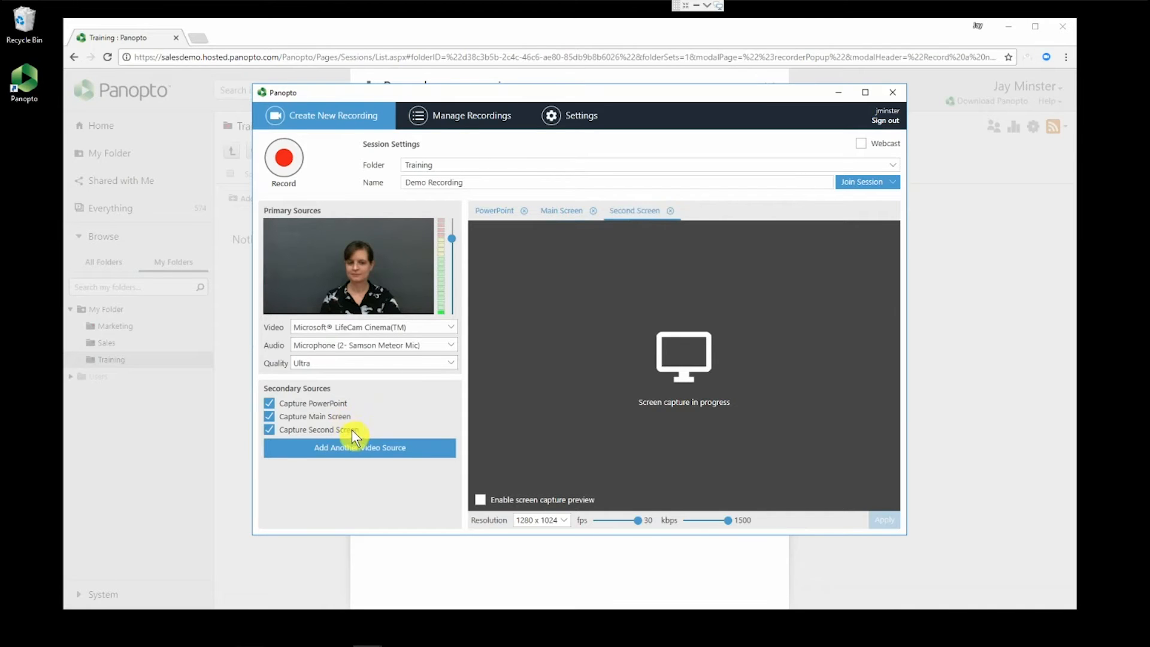
pyautogui.click(343, 417)
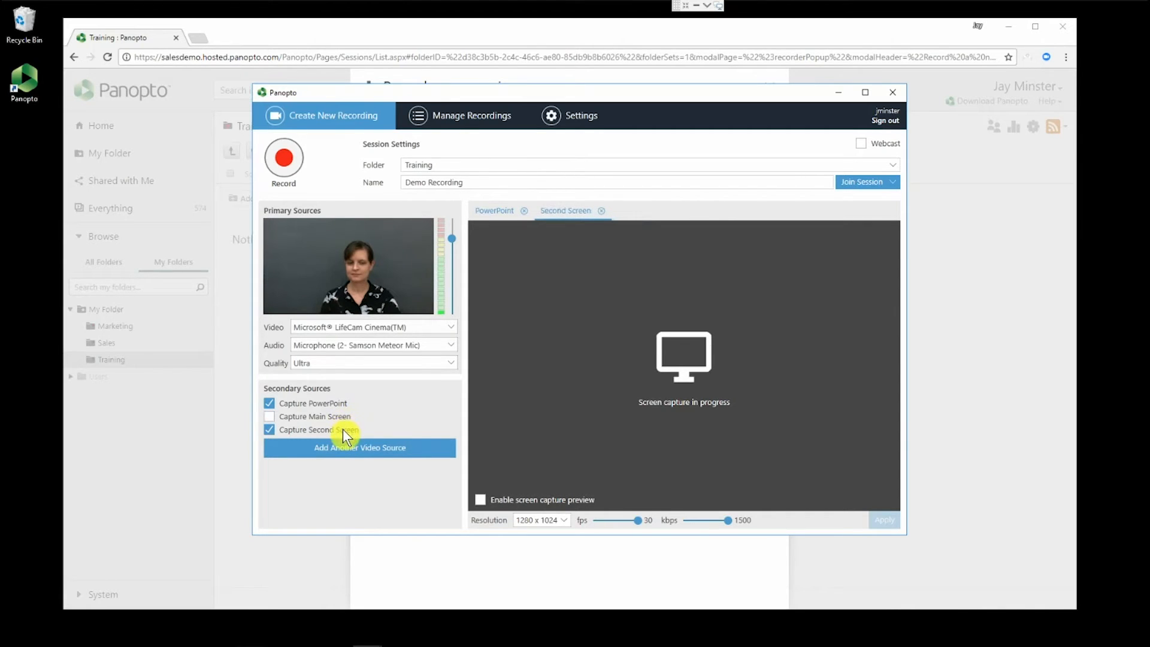
pyautogui.click(343, 429)
pyautogui.click(342, 416)
# Set the primary source quality to Ultra and apply a frame rate of 30 fps to the main-screen capture
pyautogui.click(450, 364)
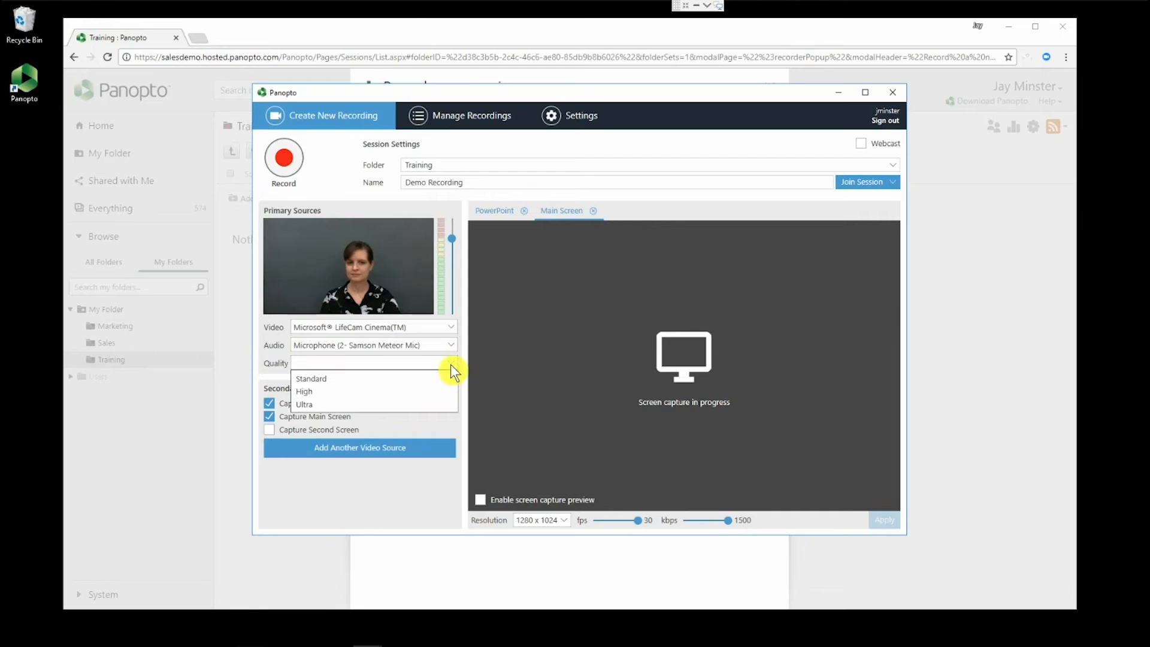
pyautogui.click(430, 407)
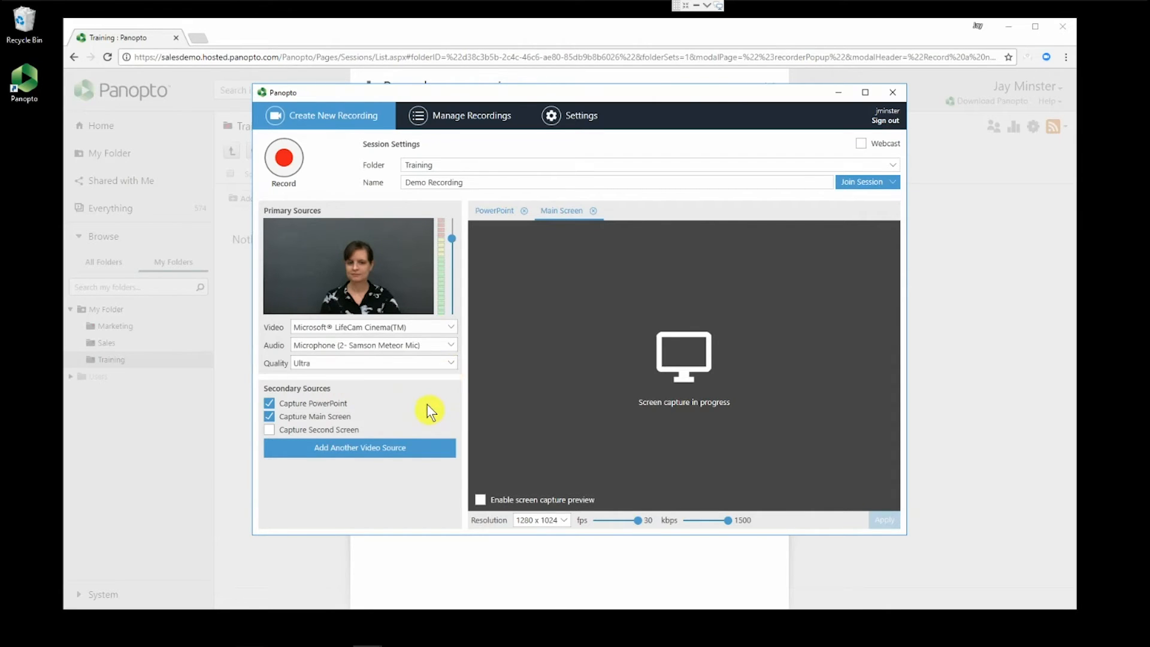
pyautogui.click(562, 522)
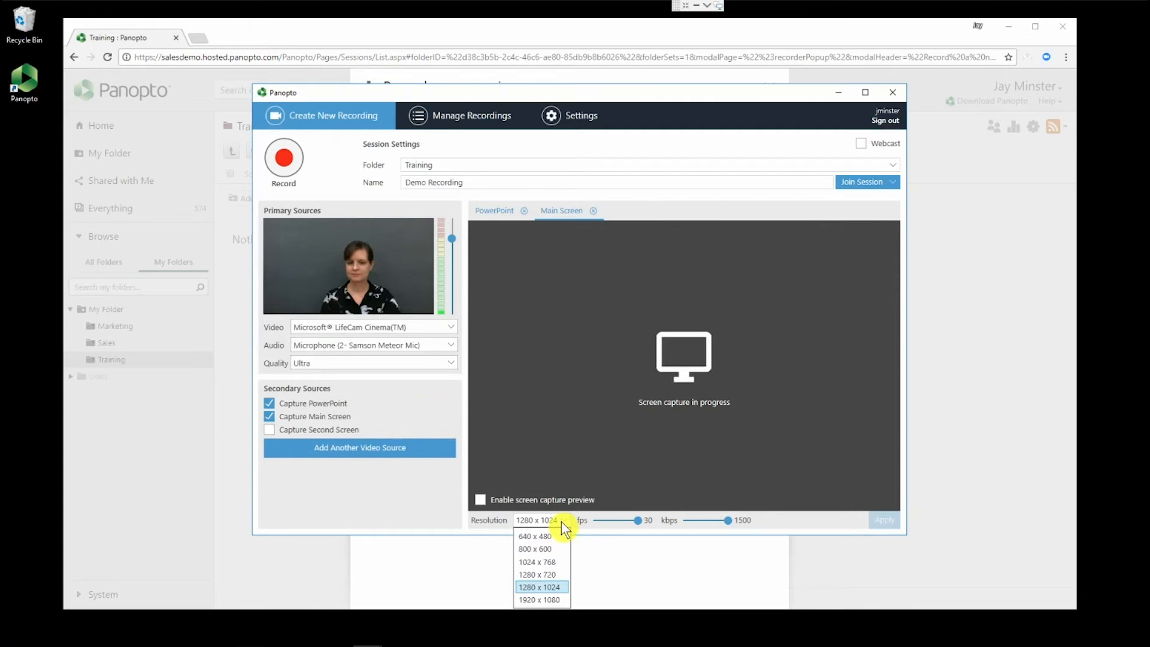
pyautogui.click(562, 522)
pyautogui.moveTo(635, 523)
pyautogui.mouseDown()
pyautogui.moveTo(624, 519)
pyautogui.moveTo(641, 520)
pyautogui.mouseUp()
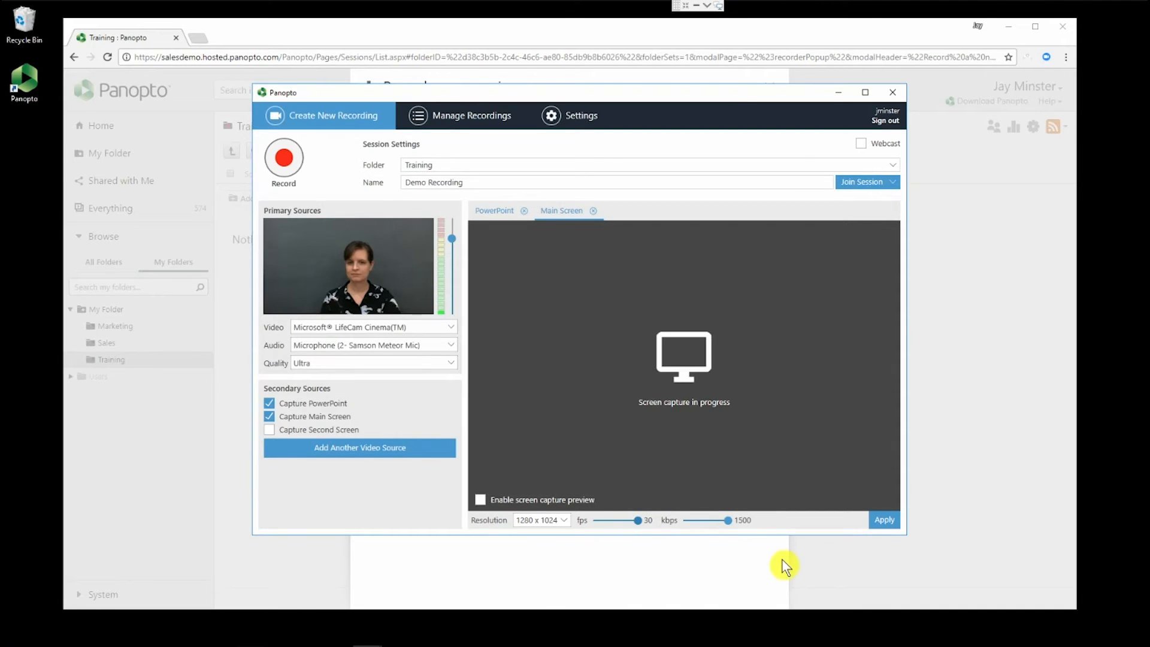
pyautogui.click(885, 520)
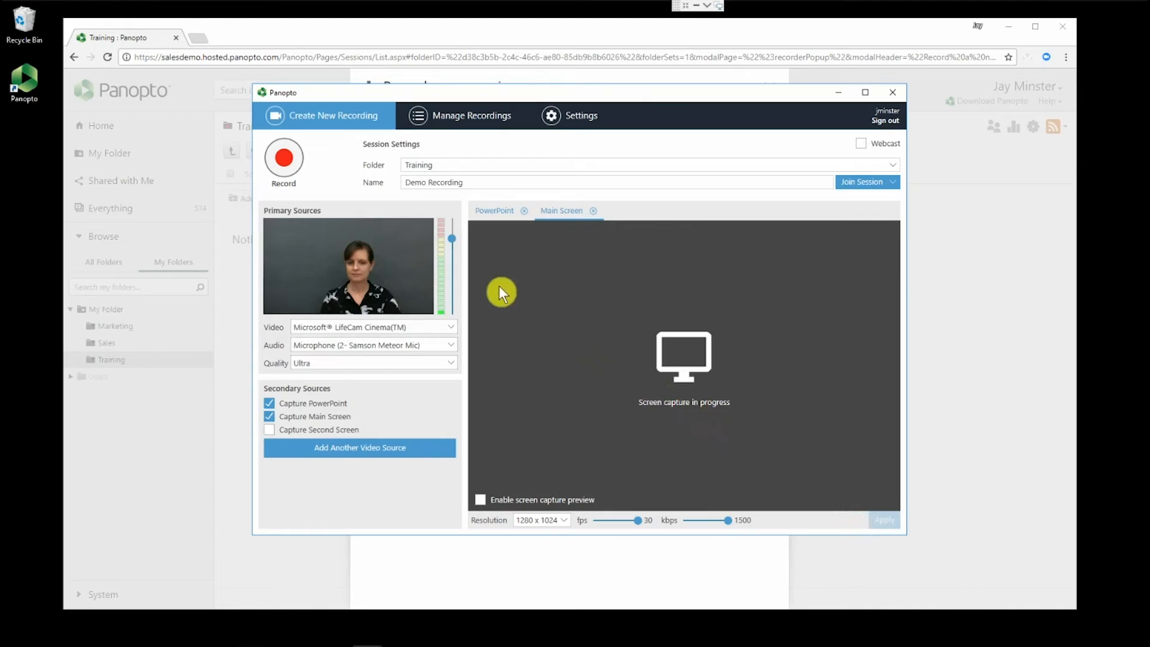
# Record the session with the configured sources, pausing it before stopping the recording
pyautogui.click(290, 165)
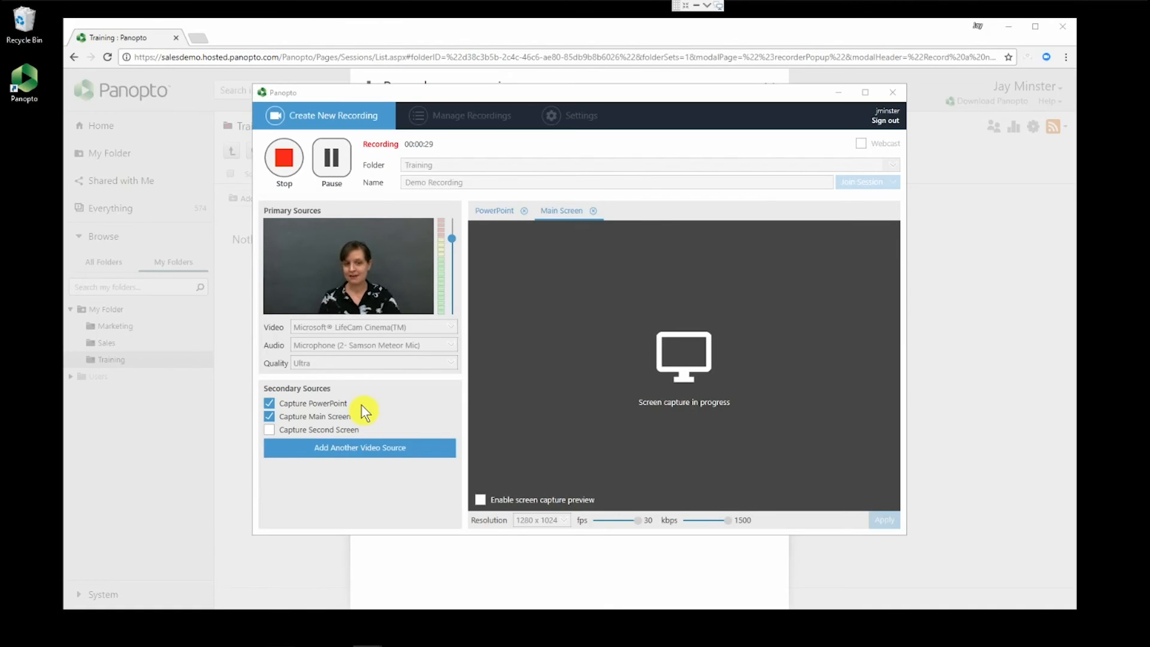
pyautogui.click(343, 169)
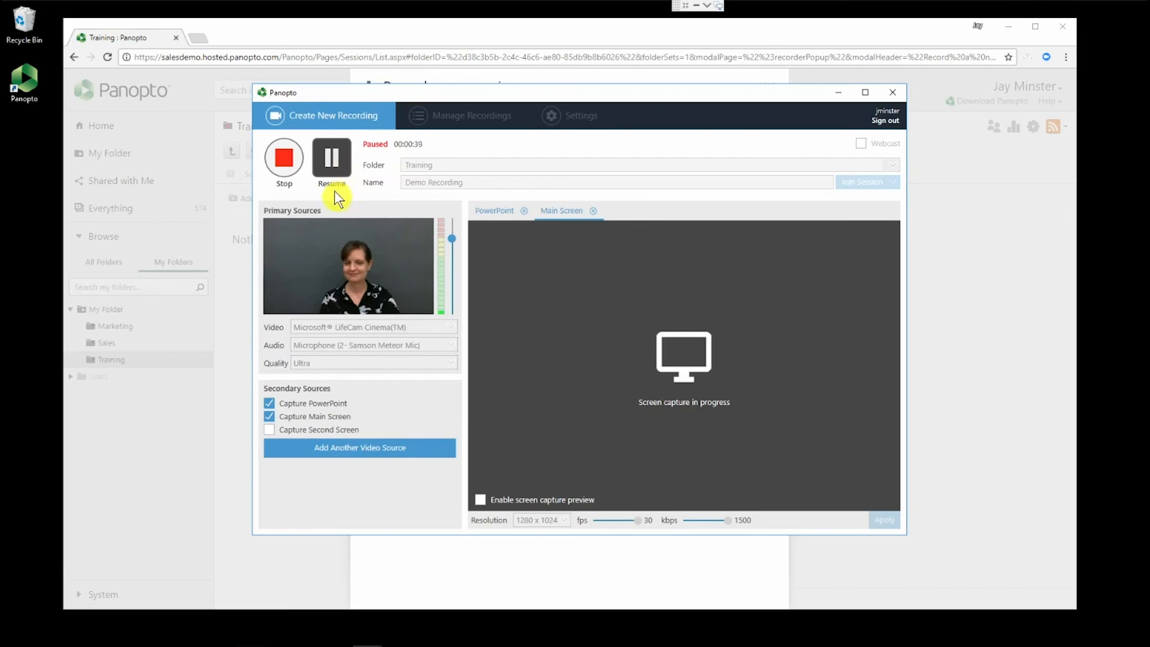
pyautogui.click(293, 170)
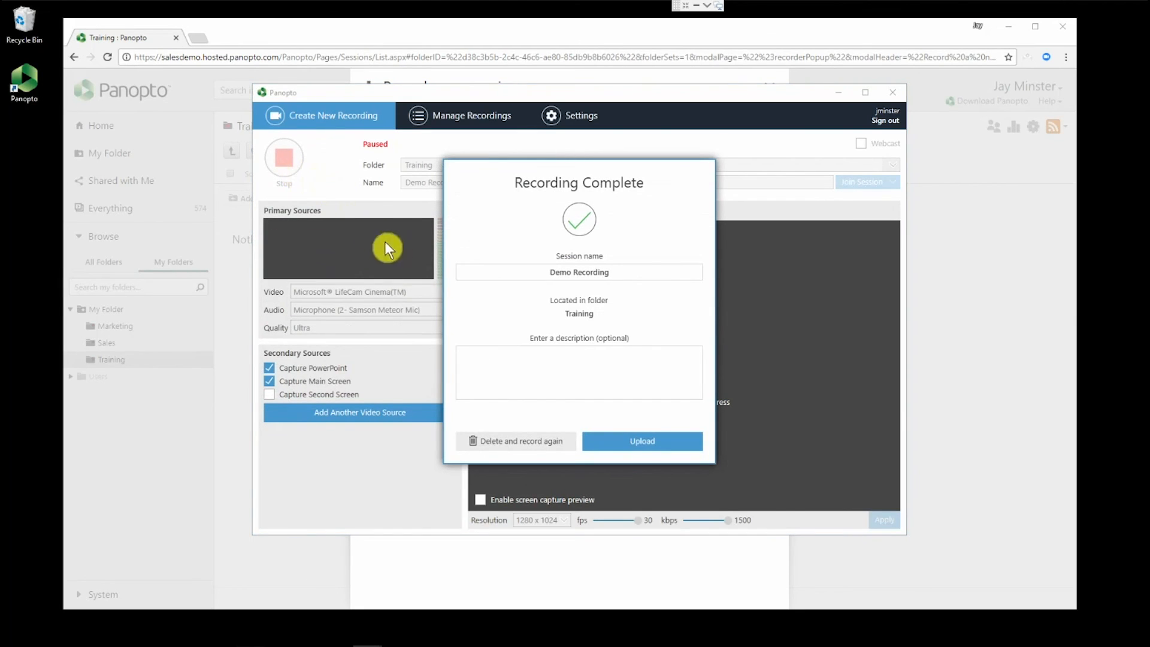
# Rename the completed session "Demo Recording for Training", enter "Optional." as its description, and upload it
pyautogui.click(619, 274)
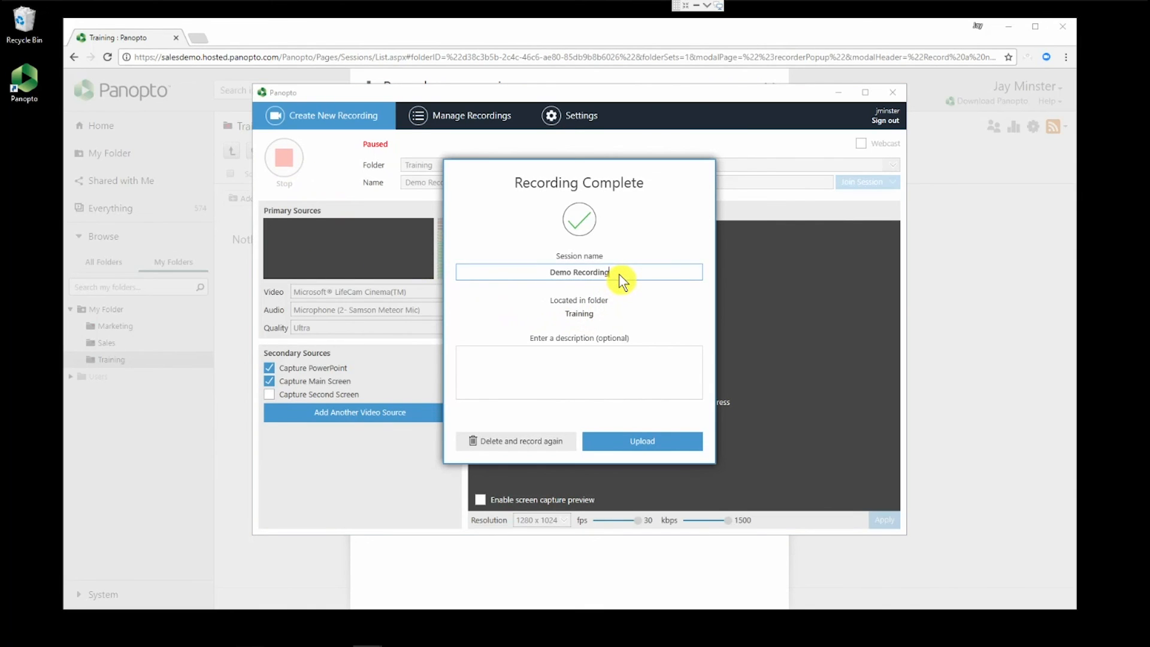
pyautogui.write('for Training')
pyautogui.click(557, 379)
pyautogui.write('O')
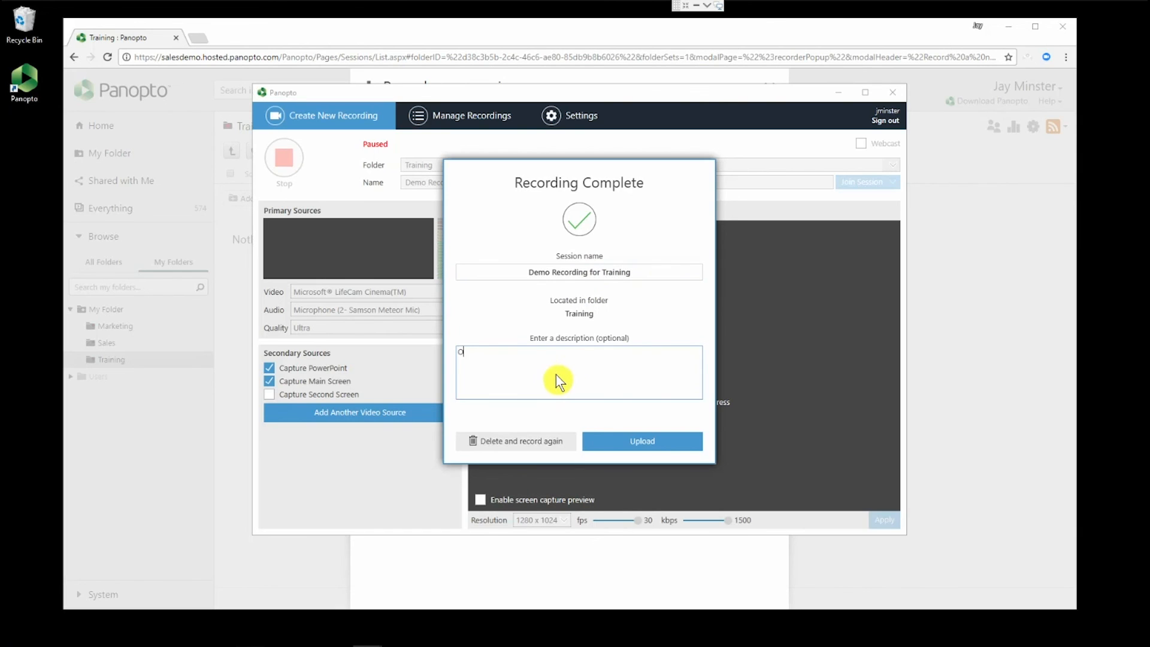
pyautogui.write('ptional.')
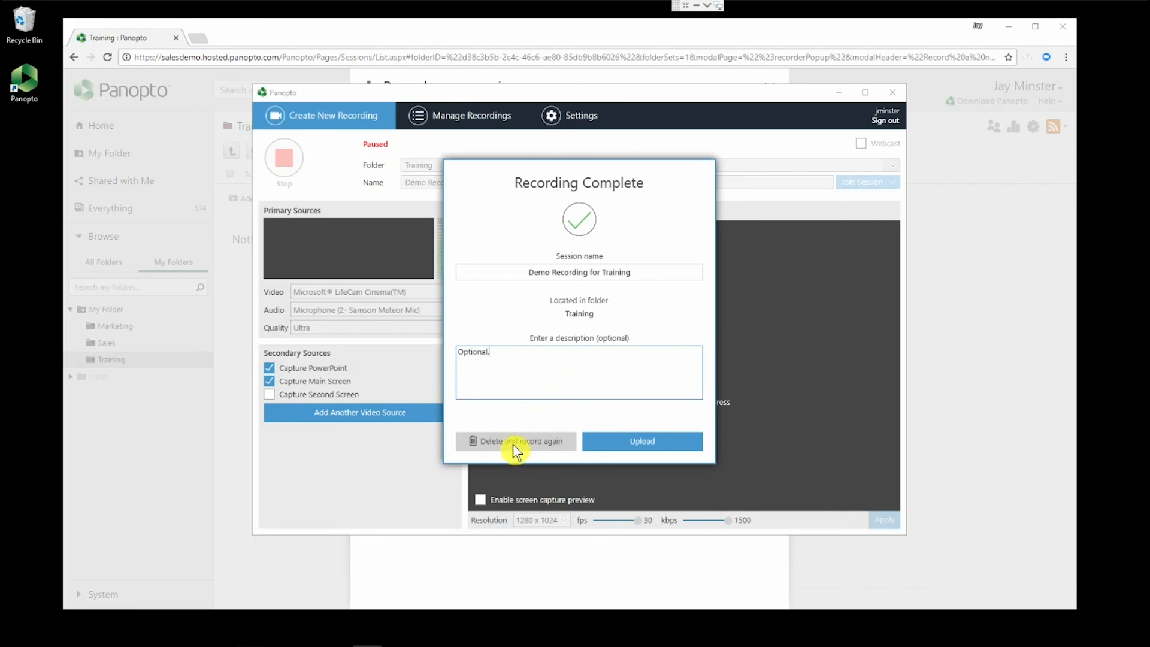
pyautogui.click(615, 444)
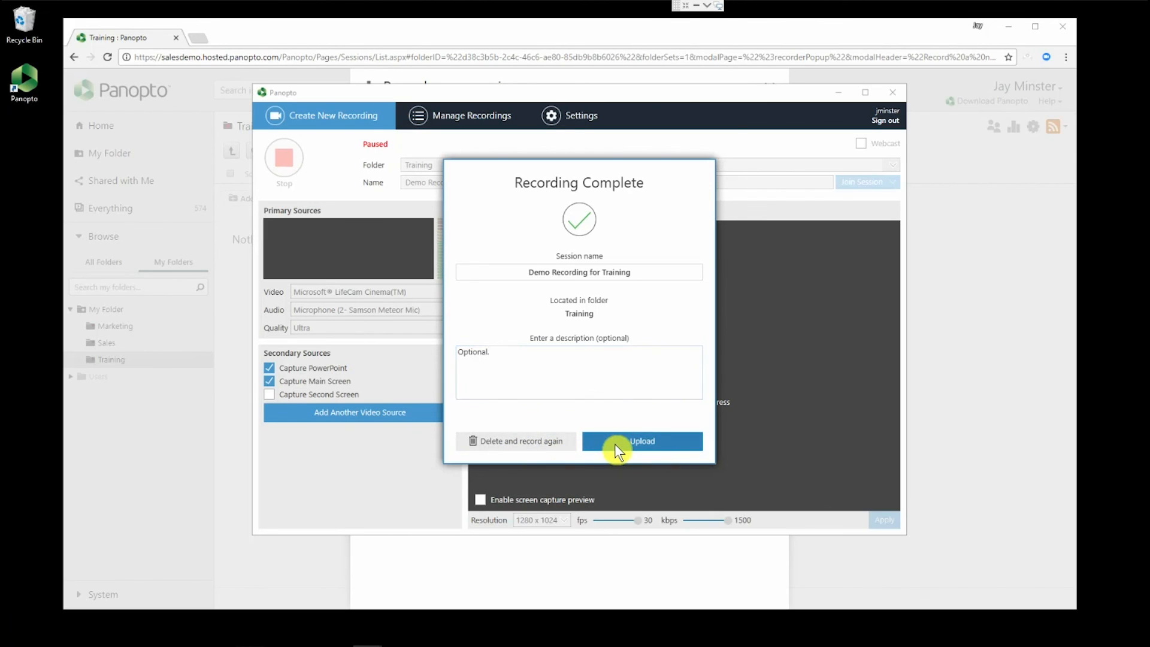